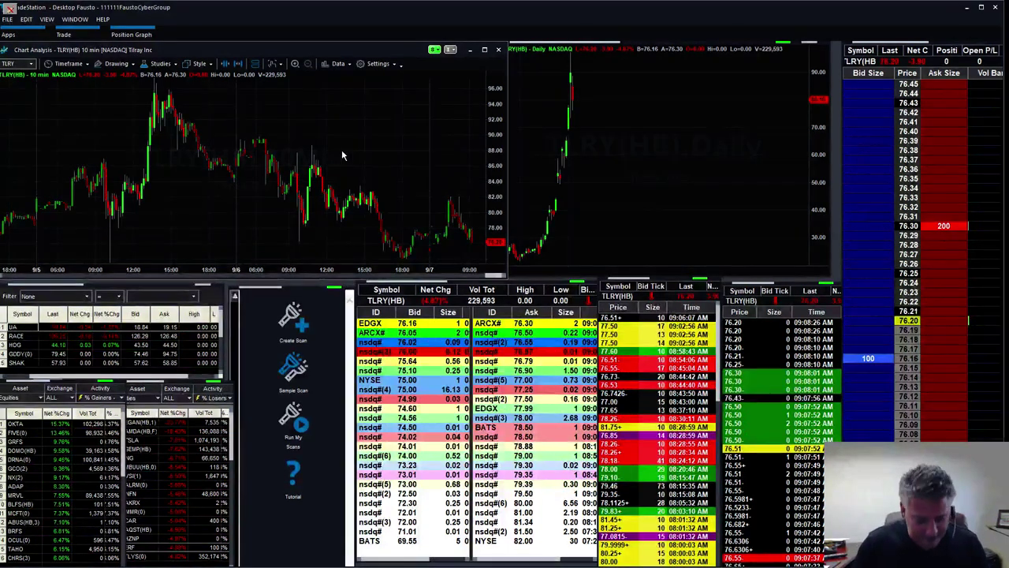
# Load the symbol ARWR across the linked intraday chart, daily chart and quote windows.
pyautogui.write('a')
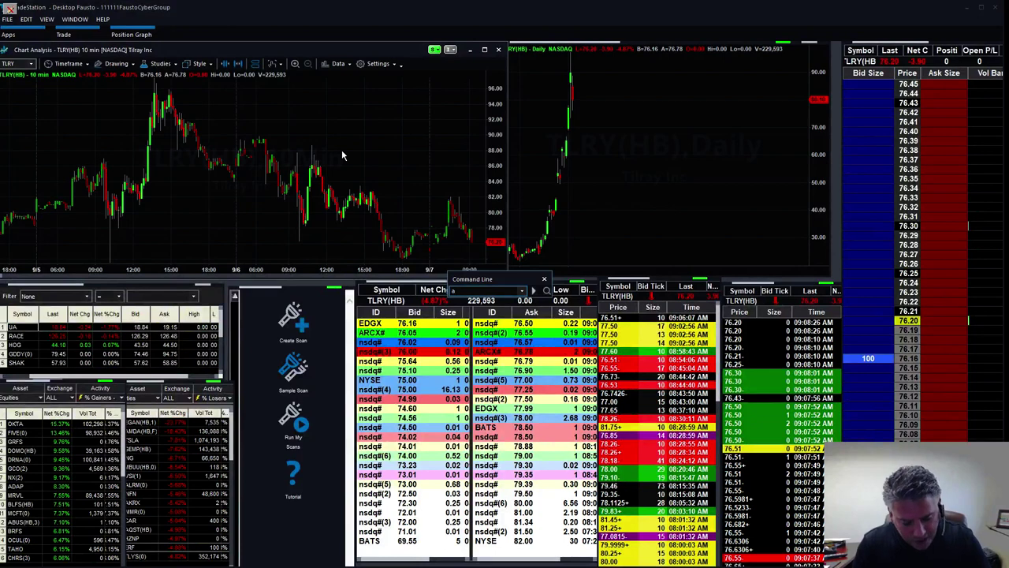
pyautogui.write('rwr')
pyautogui.press('Return')
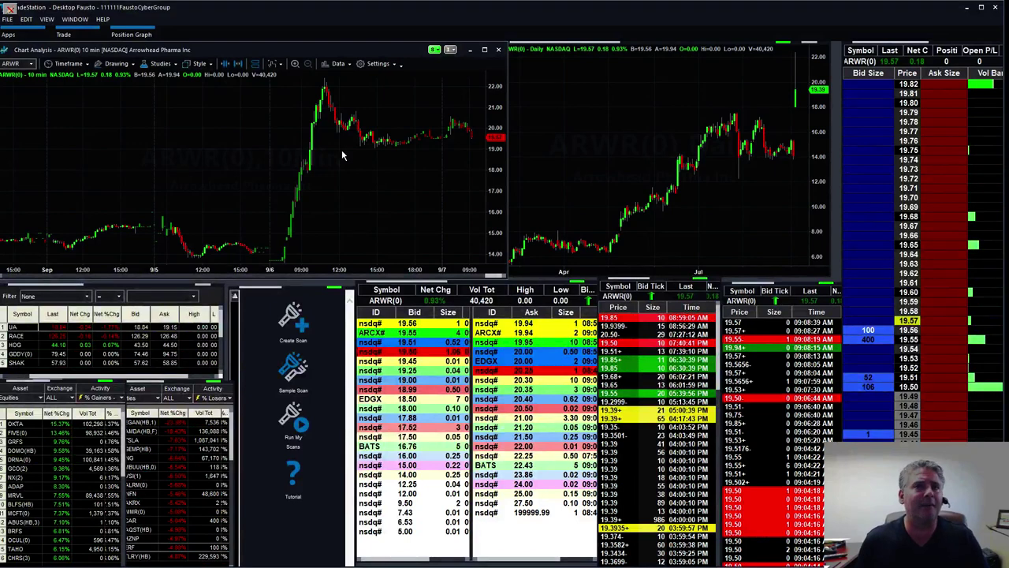
# Switch the ARWR intraday chart's interval to 3 minutes, and finally set it to 4 minutes.
pyautogui.click(68, 63)
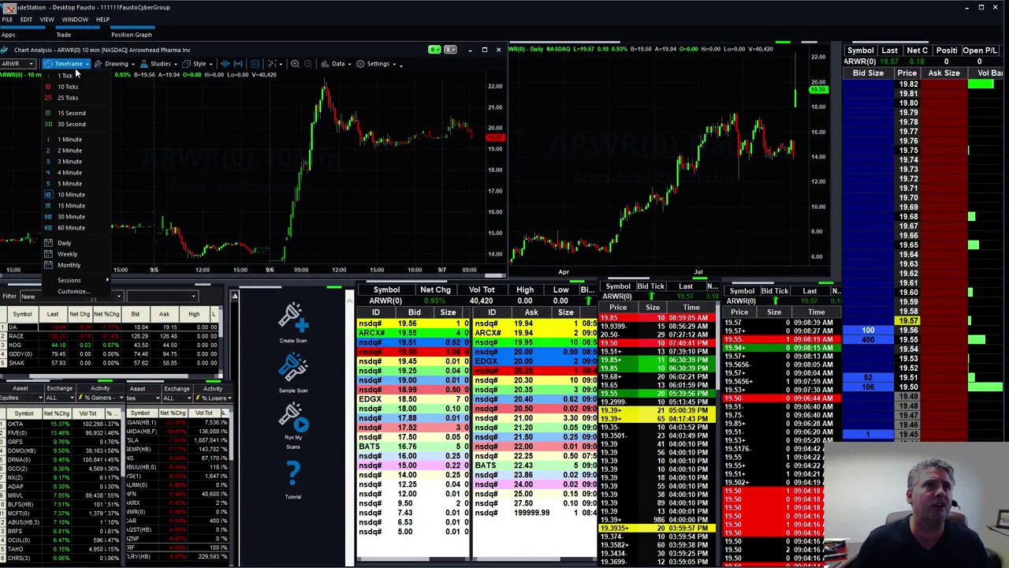
pyautogui.click(76, 161)
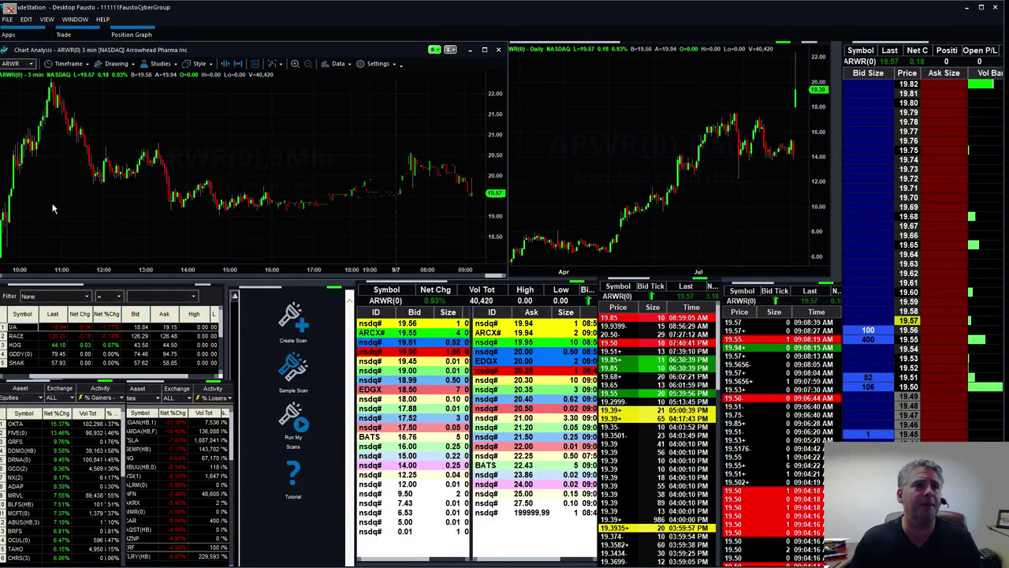
pyautogui.click(69, 63)
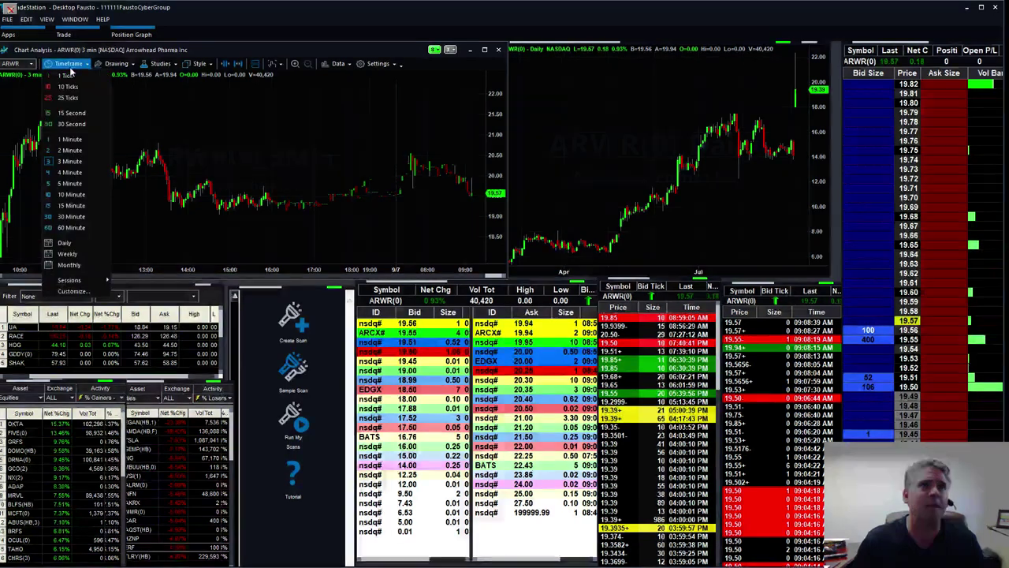
pyautogui.click(69, 173)
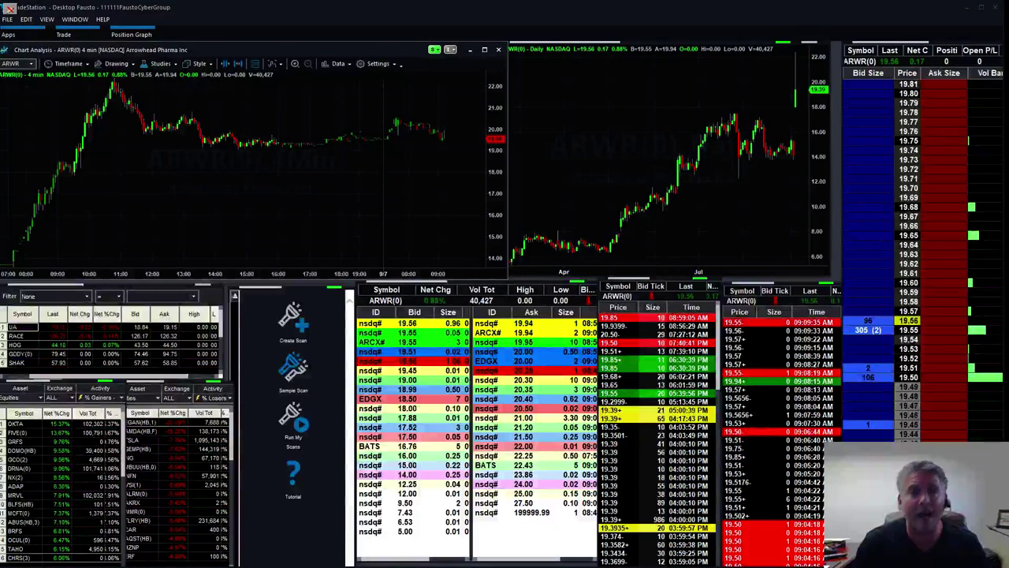
# Bring up the charts and quotes for CLDR, followed by those for GEMP.
pyautogui.click(291, 226)
pyautogui.write('CLDR')
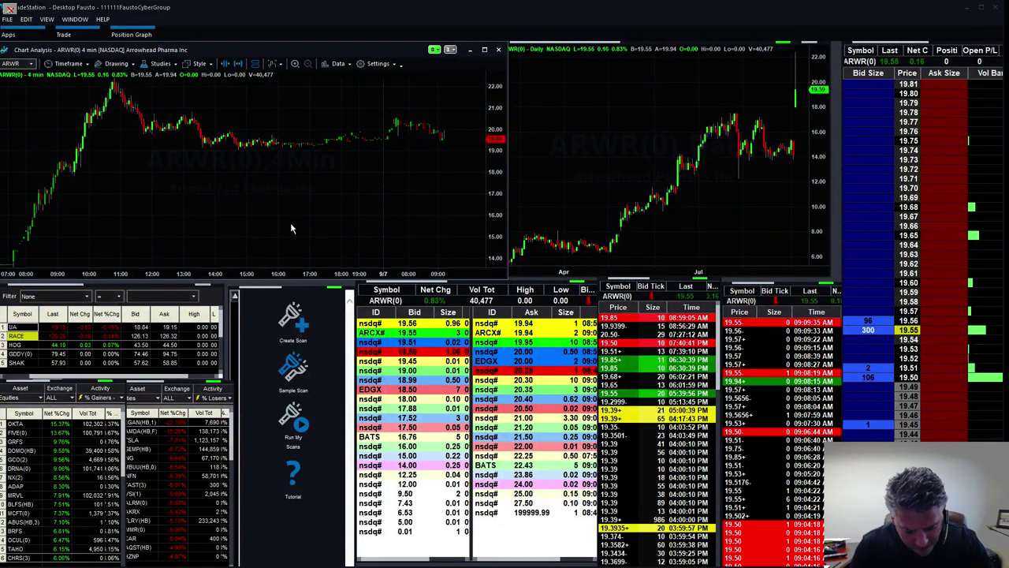
pyautogui.press('Return')
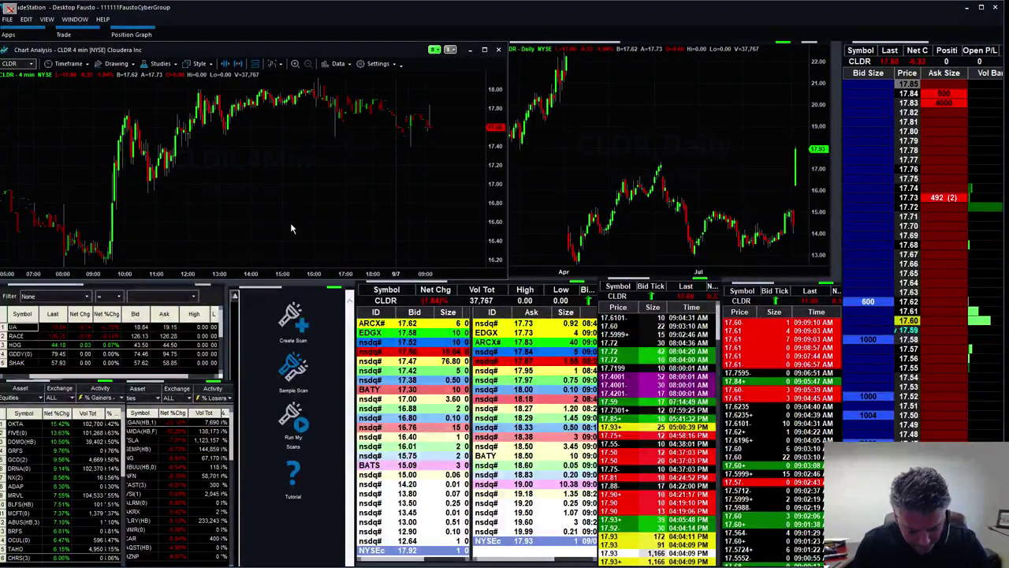
pyautogui.write('ge')
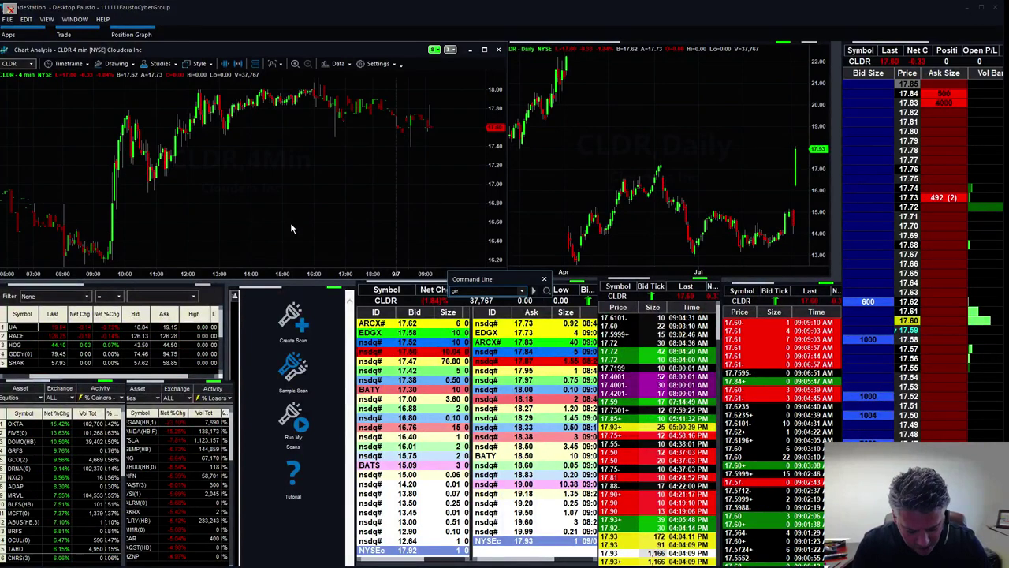
pyautogui.write('mp')
pyautogui.press('Return')
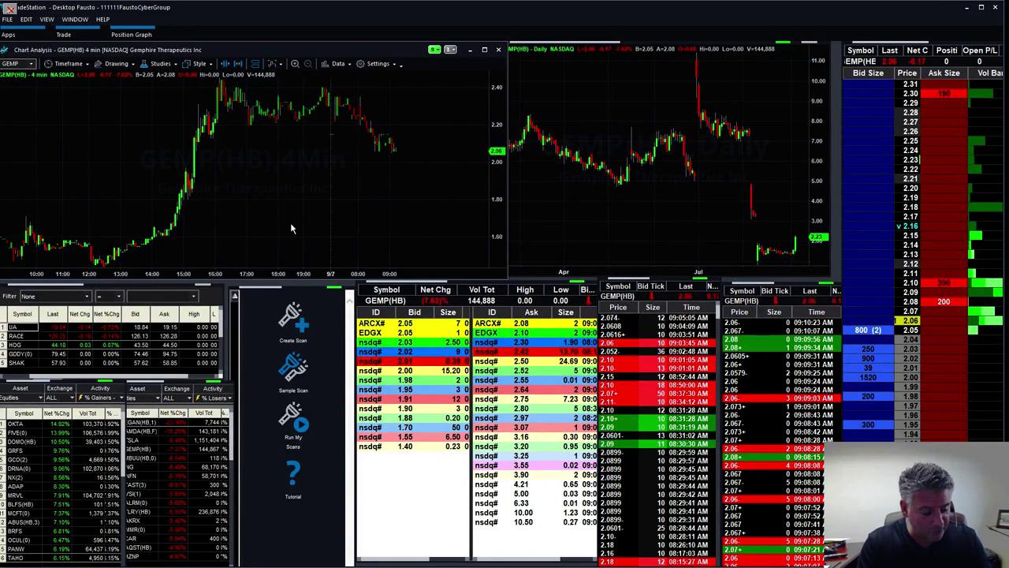
# Review the intraday and daily charts of TSLA, followed by those of TWTR.
pyautogui.write('tsla')
pyautogui.press('Return')
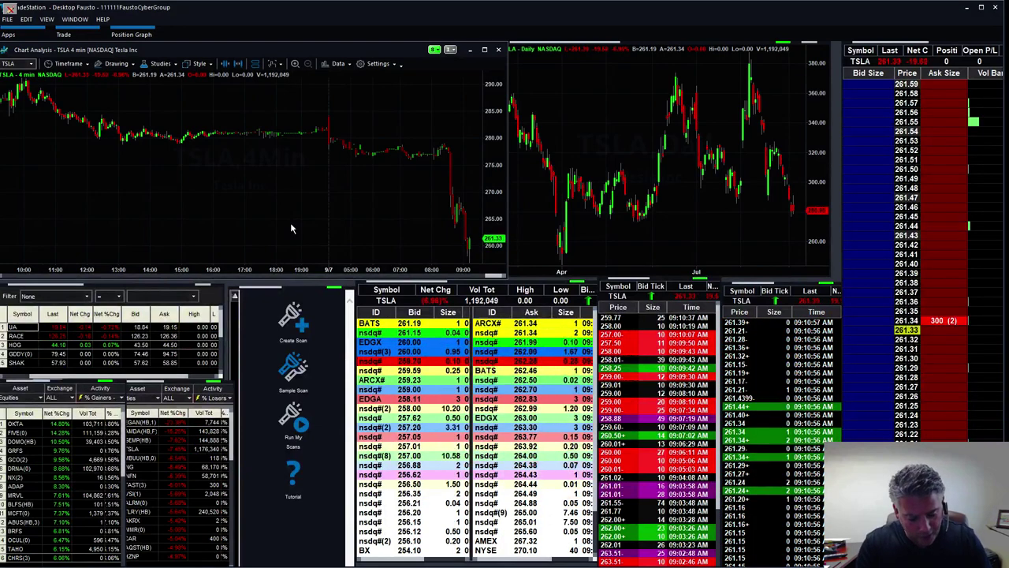
pyautogui.write('TWTR')
pyautogui.press('Return')
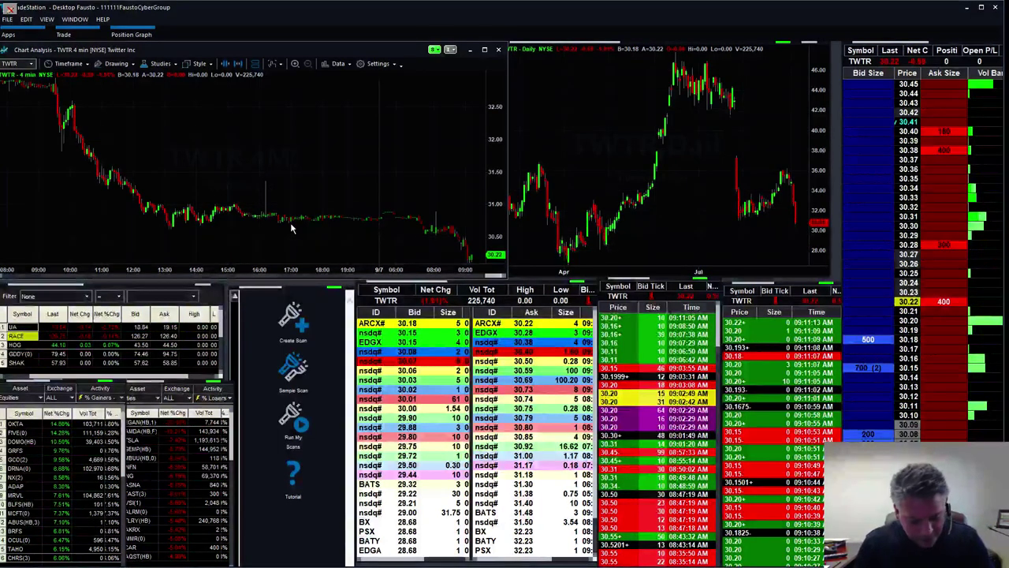
# Change the linked windows' symbol to AMAT, and after reviewing it, to MU.
pyautogui.write('amat')
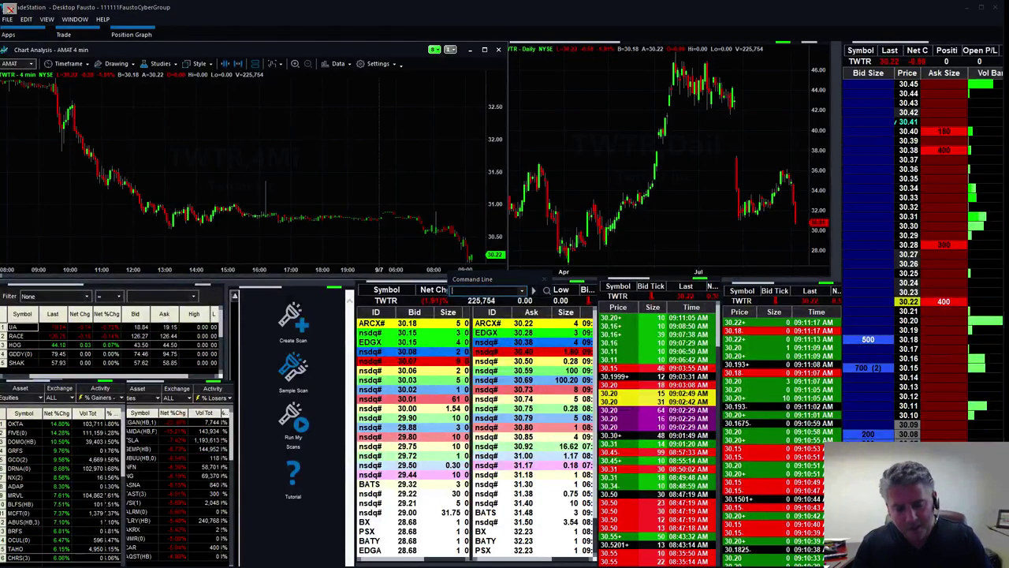
pyautogui.press('Return')
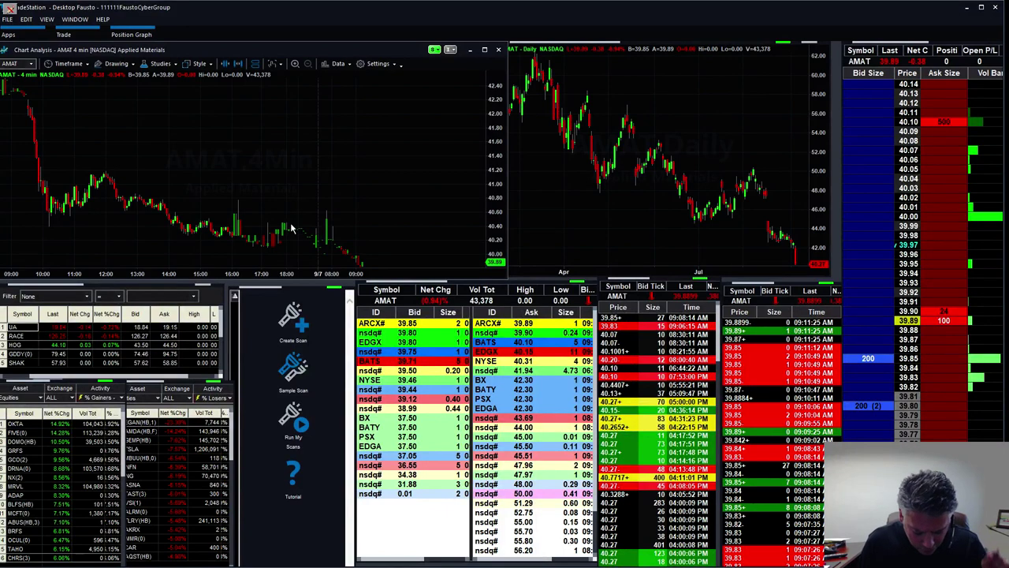
pyautogui.write('MU')
pyautogui.press('Return')
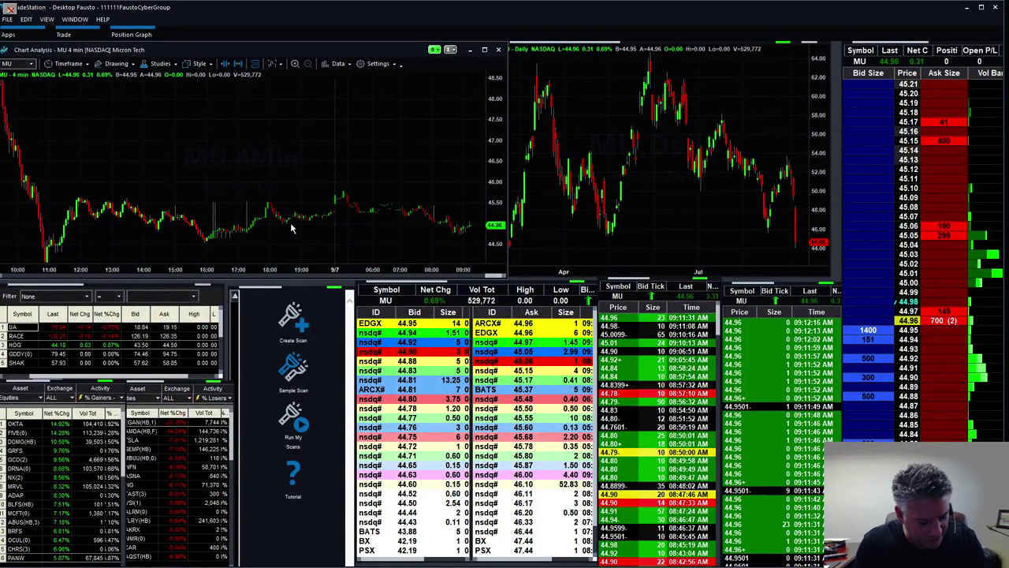
# Return the linked charts to TSLA, and after reviewing it, load BJ.
pyautogui.write('TSLA')
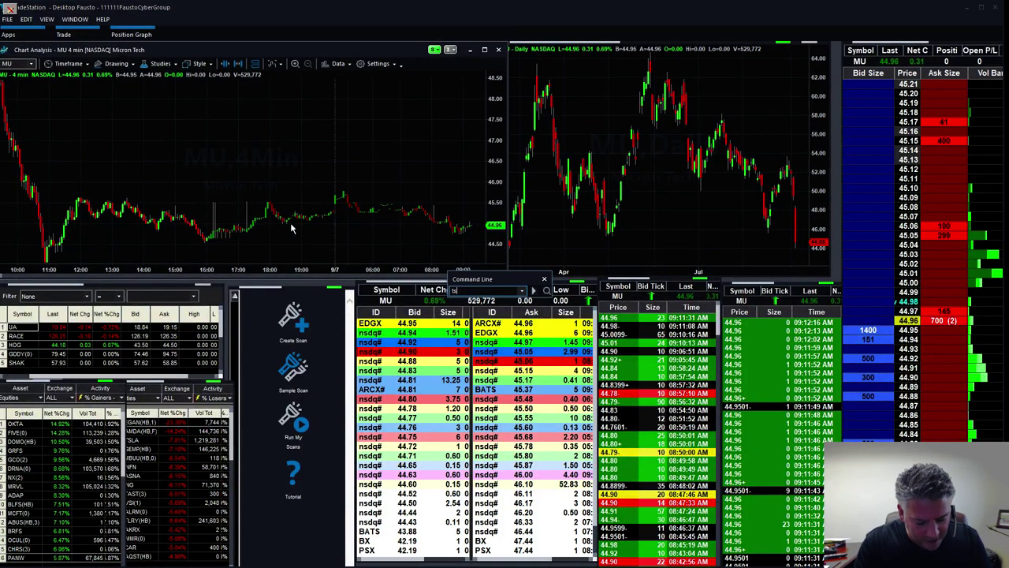
pyautogui.press('Return')
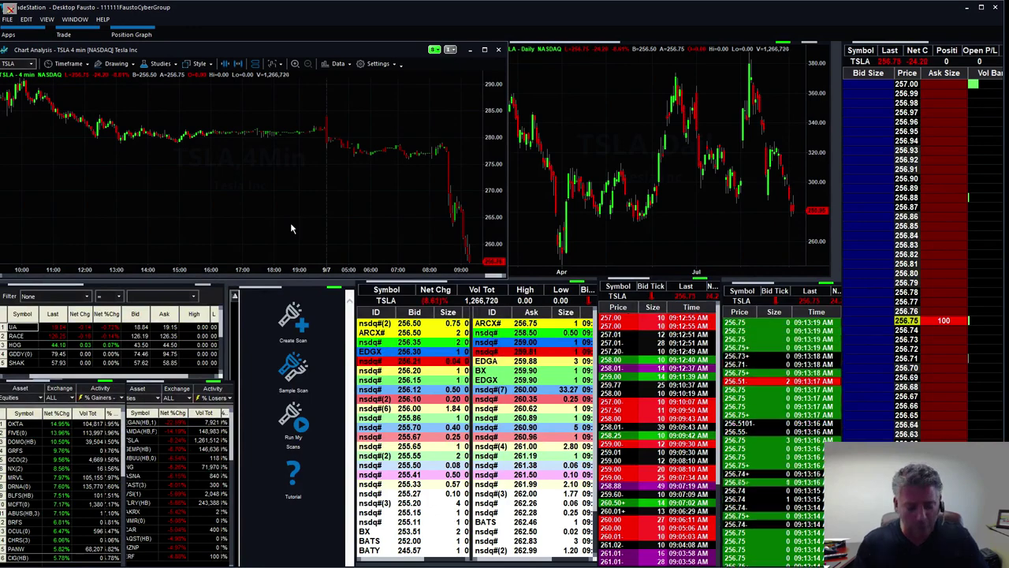
pyautogui.write('BJ')
pyautogui.press('Return')
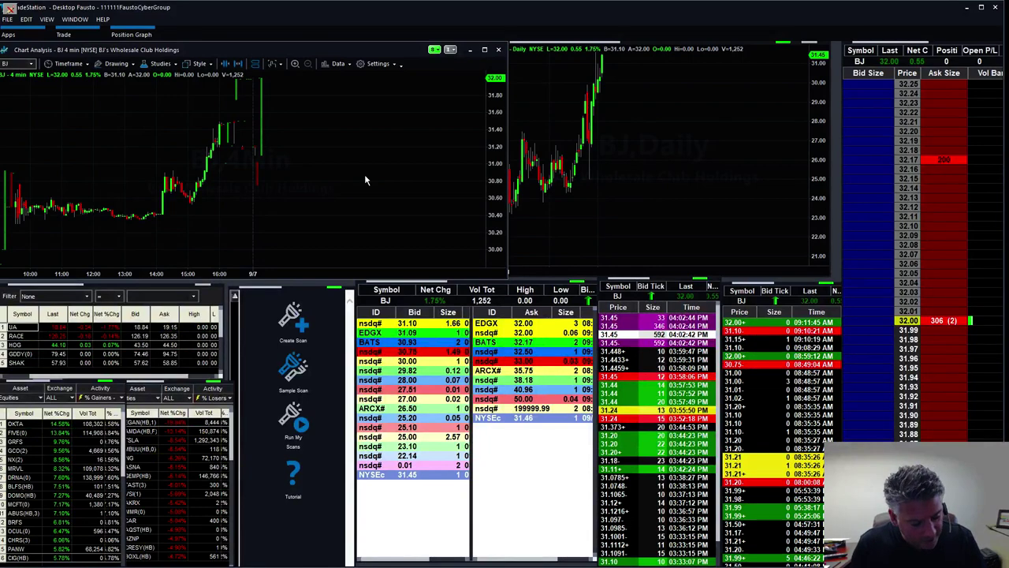
# Load NVUS in the linked windows to review its price action, followed by DRNA.
pyautogui.write('NVUS')
pyautogui.press('Return')
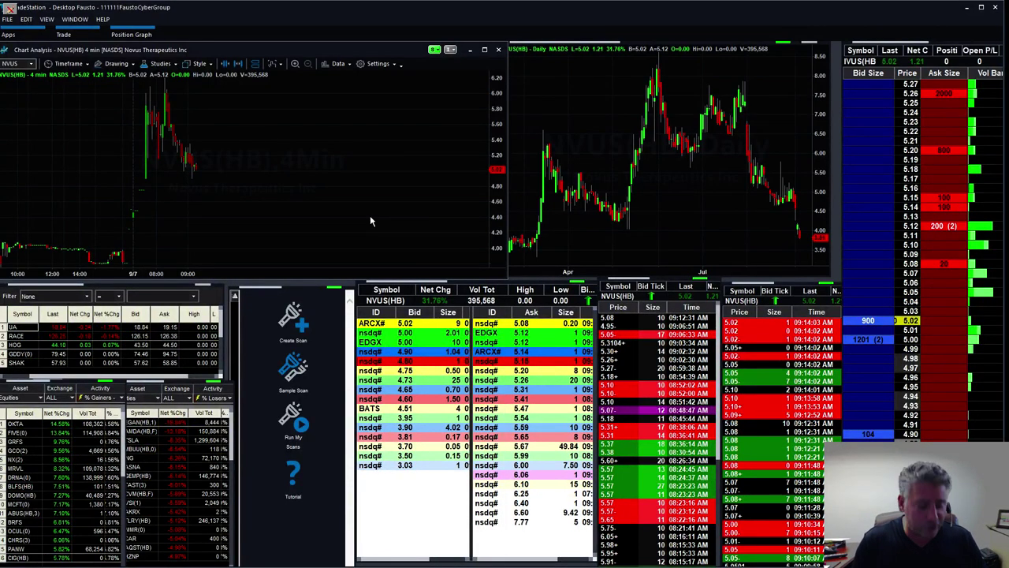
pyautogui.write('DRNA')
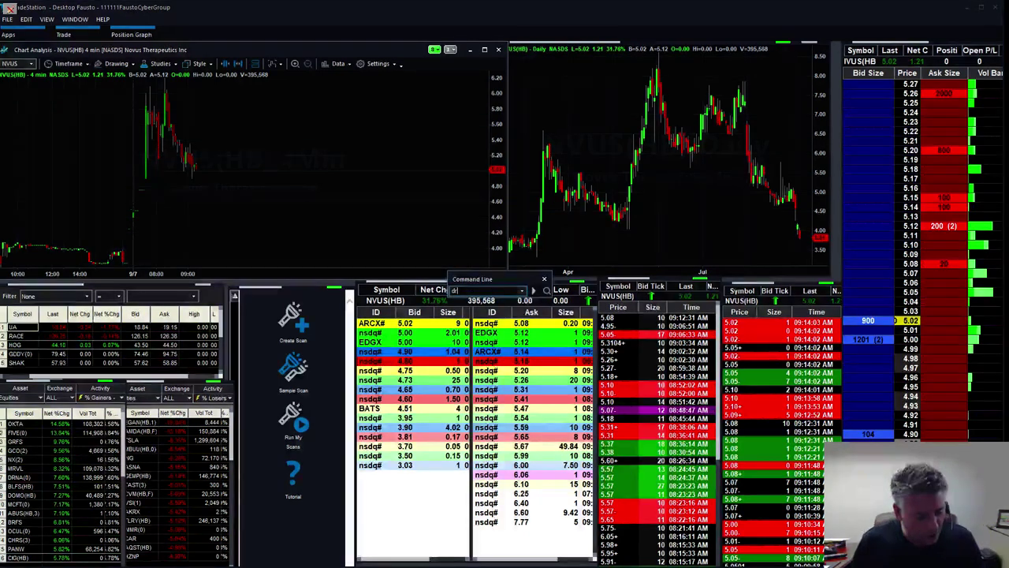
pyautogui.press('Return')
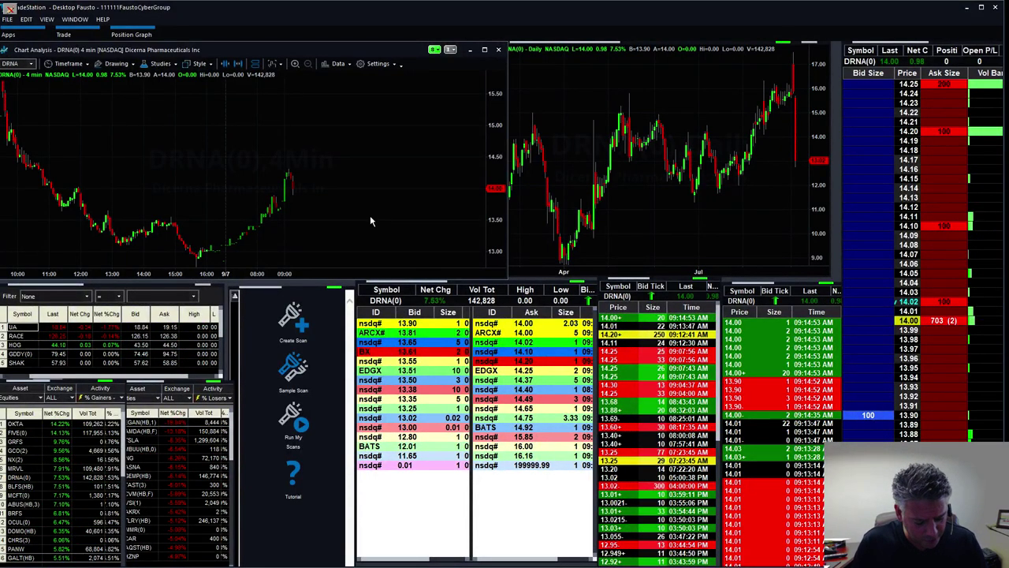
# Load ADXS in the linked charts for review, and return to TSLA.
pyautogui.write('ac')
pyautogui.write('xs')
pyautogui.press('Return')
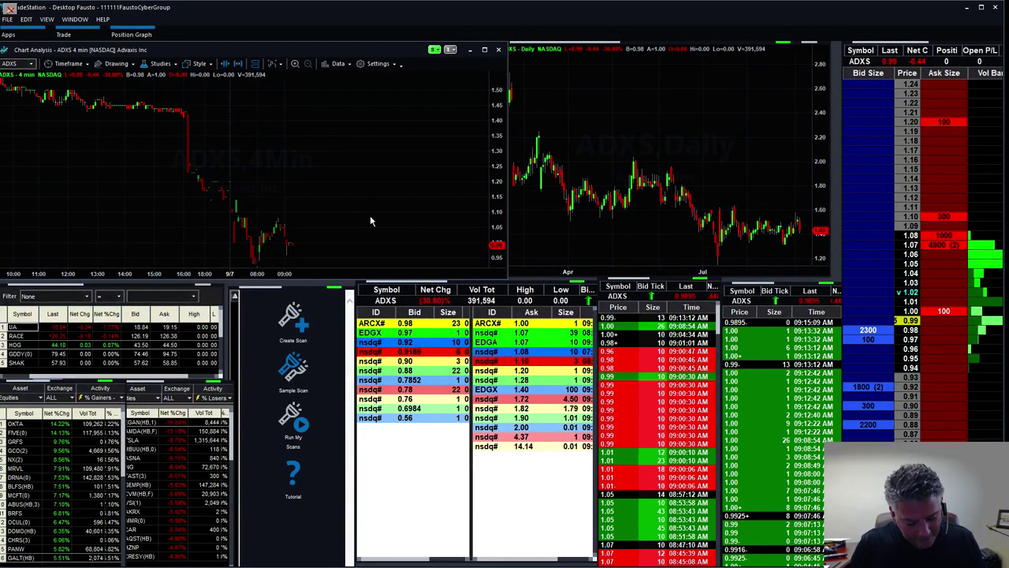
pyautogui.write('TSLA')
pyautogui.press('Return')
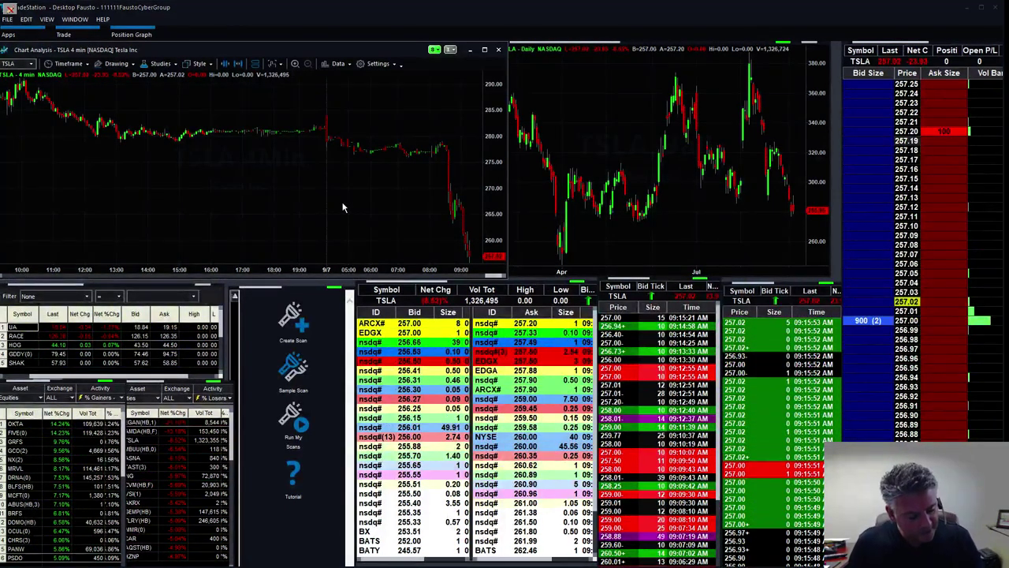
# Show the 4-minute and daily charts for TLRY, followed by those for AMD.
pyautogui.write('TLRY')
pyautogui.press('Return')
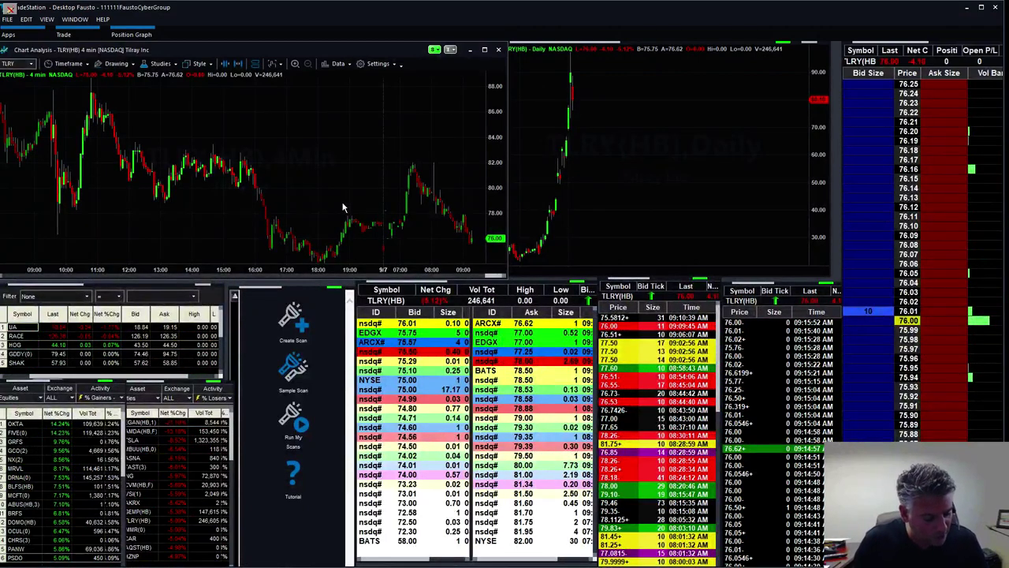
pyautogui.write('AMD')
pyautogui.press('Return')
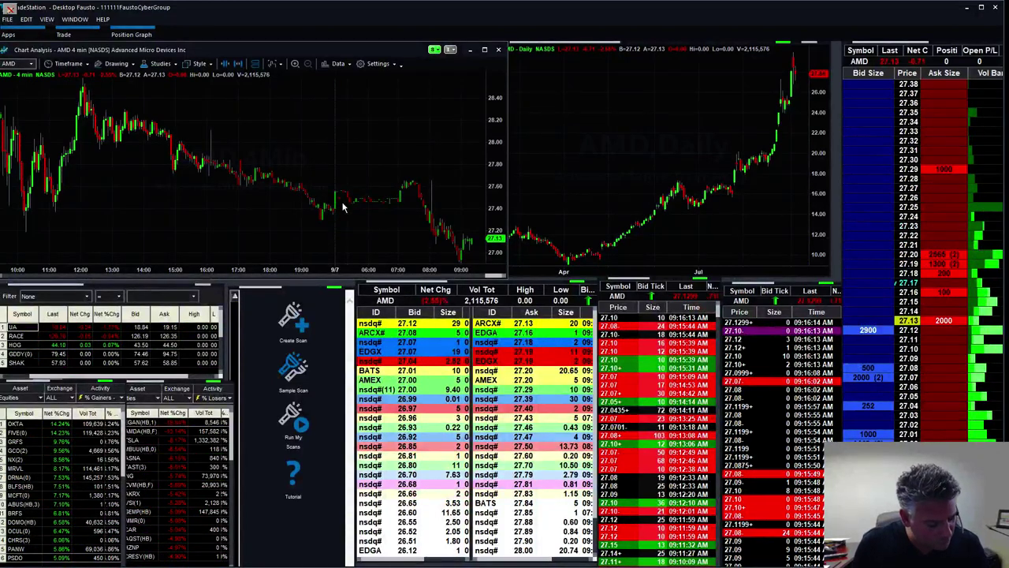
# Revisit the BJ charts and quotes, followed by those of TWTR.
pyautogui.write('BJ')
pyautogui.press('Return')
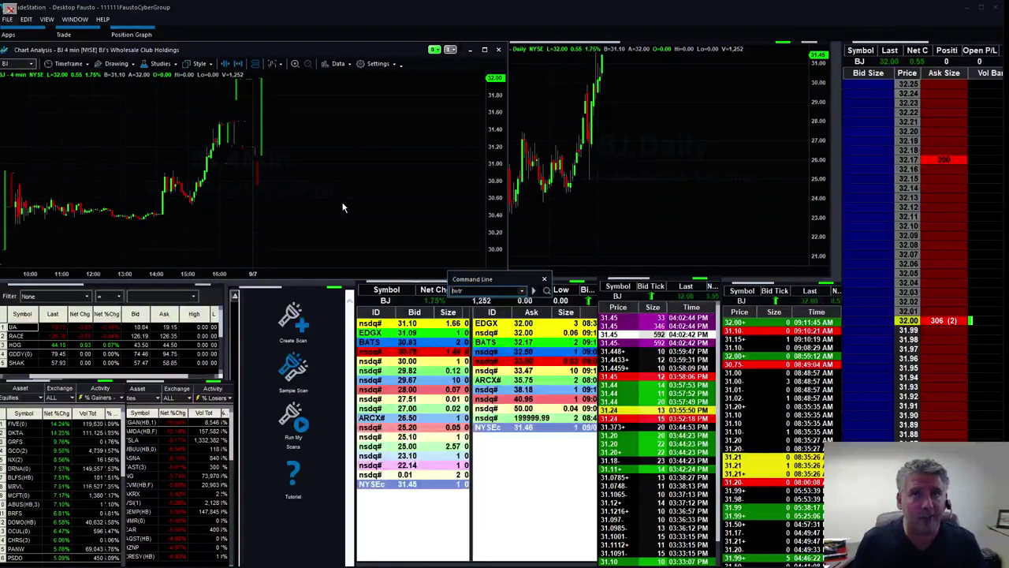
pyautogui.write('twtr')
pyautogui.press('Return')
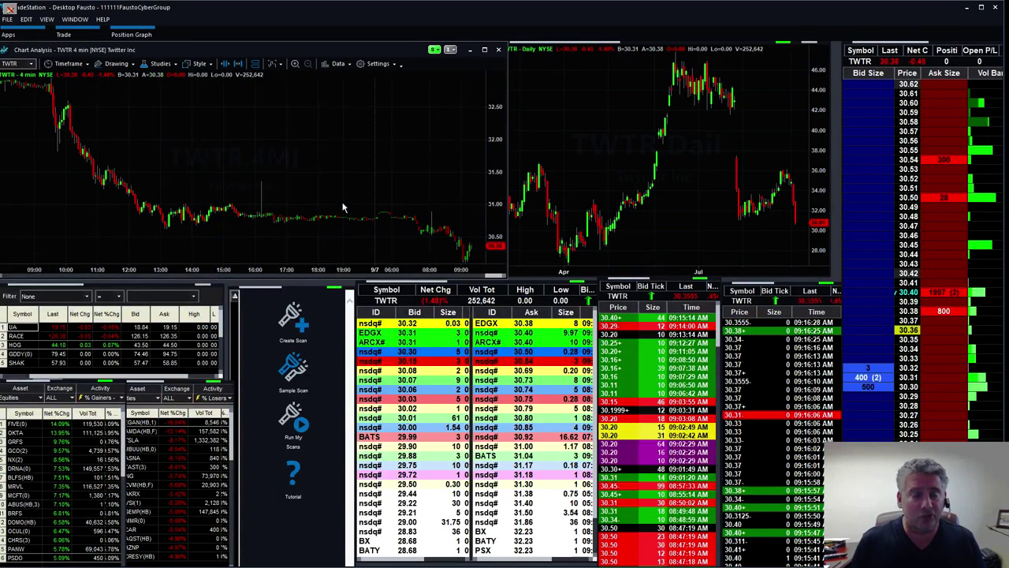
# Try to load the symbol AMAT in the linked charts again.
pyautogui.write('ana')
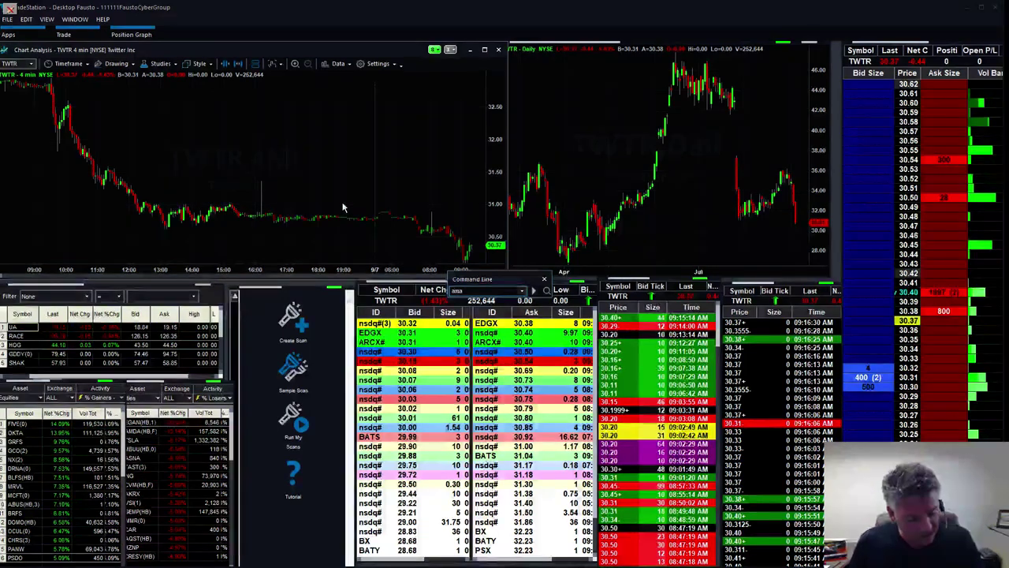
pyautogui.write('t')
pyautogui.press('Return')
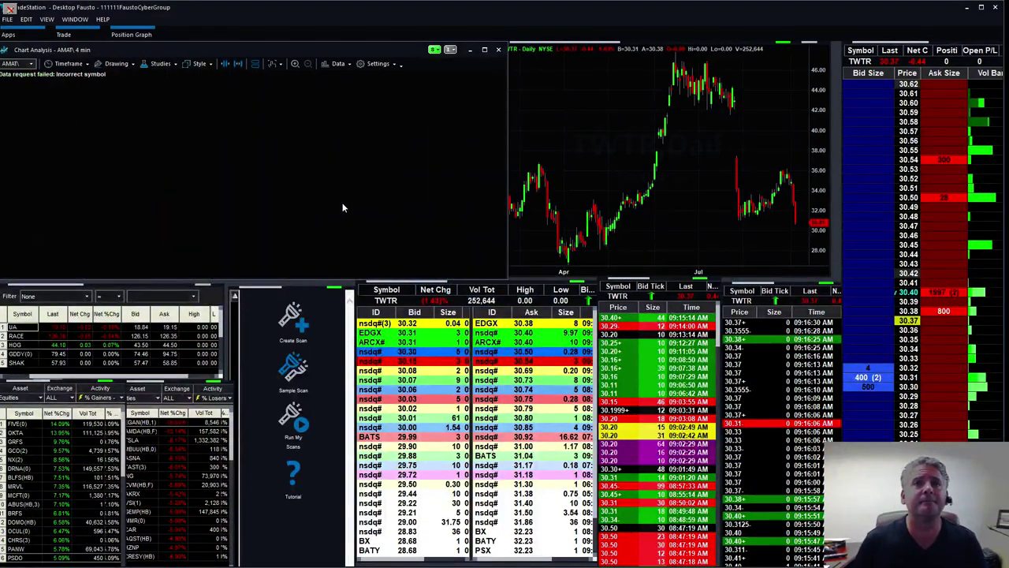